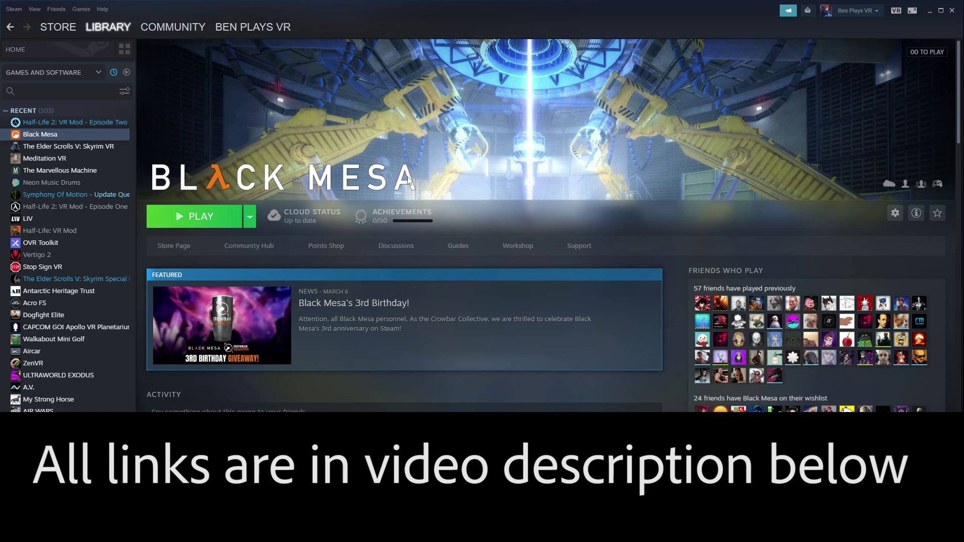
Open the Half-Life 2: VR Mod - Episode Two page in the Steam library
{"action": "left_click", "coordinate": [102, 127]}
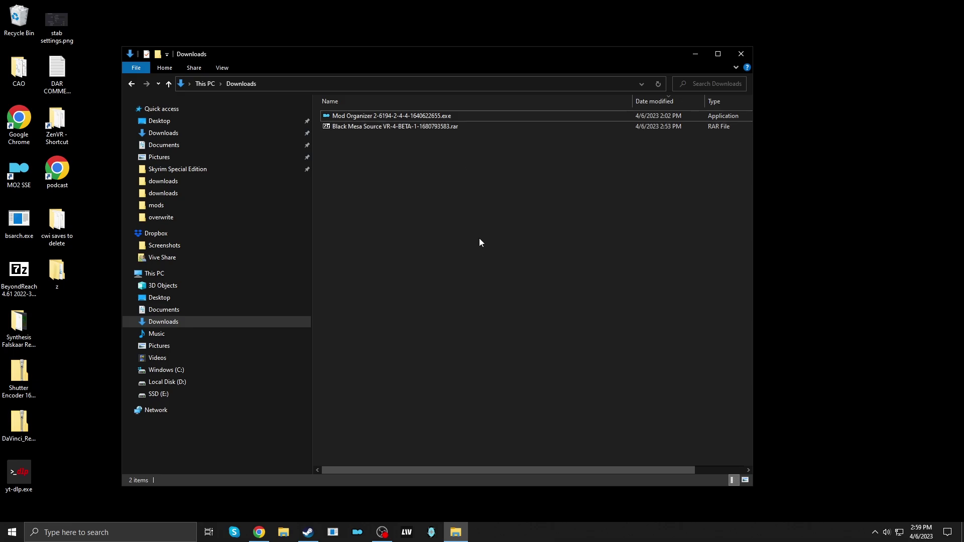
Run the Mod Organizer 2 installer from Downloads and accept its license agreement
{"action": "double_click", "coordinate": [370, 117]}
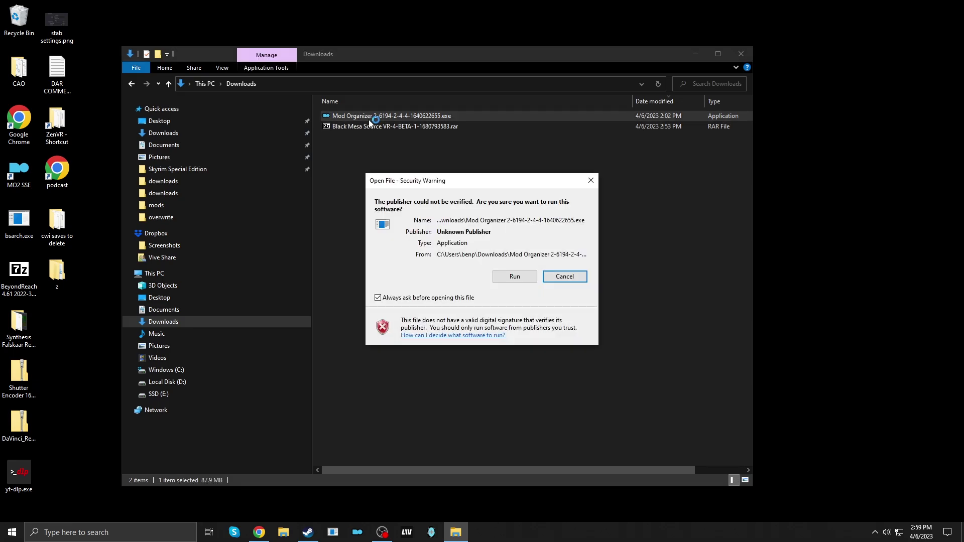
{"action": "left_click", "coordinate": [519, 275]}
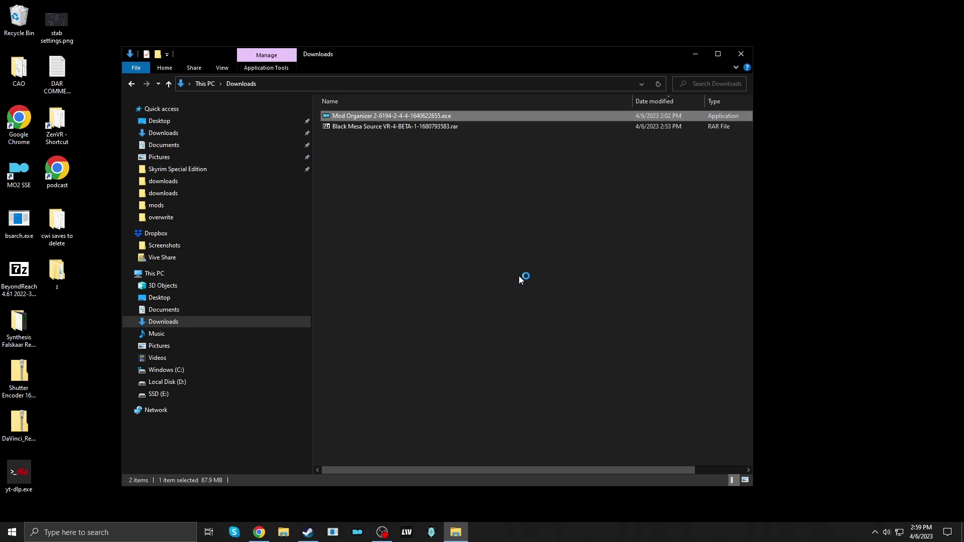
{"action": "left_click", "coordinate": [437, 316]}
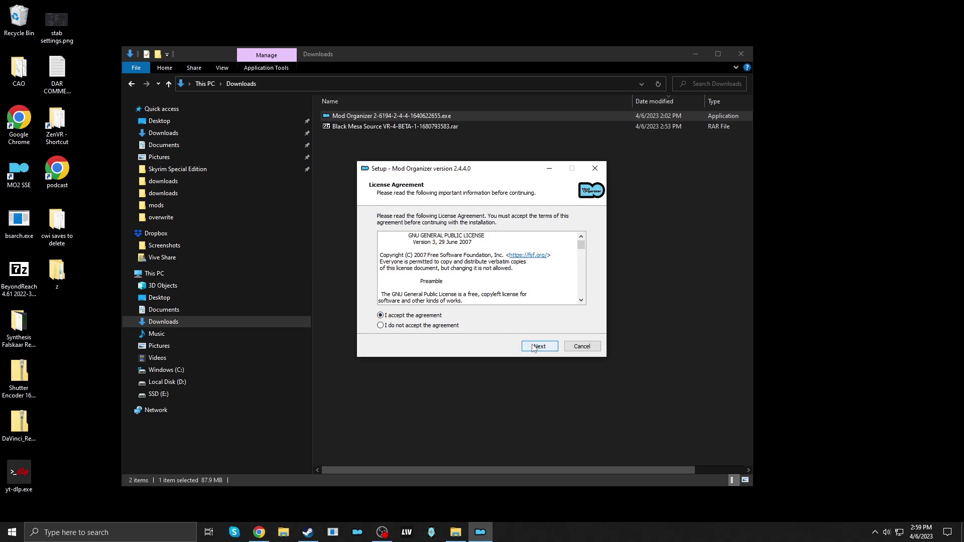
{"action": "left_click", "coordinate": [535, 347]}
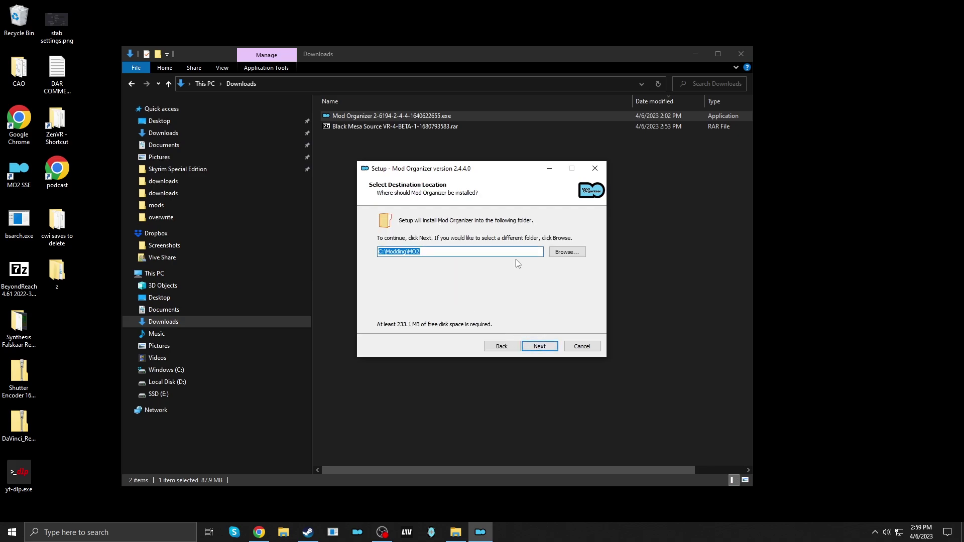
Set the Mod Organizer installation folder to C:\MO2 BlackMesa
{"action": "left_click_drag", "start_coordinate": [429, 251], "coordinate": [385, 251]}
{"action": "type", "text": "MO2 BlackMesa"}
{"action": "left_click", "coordinate": [535, 347]}
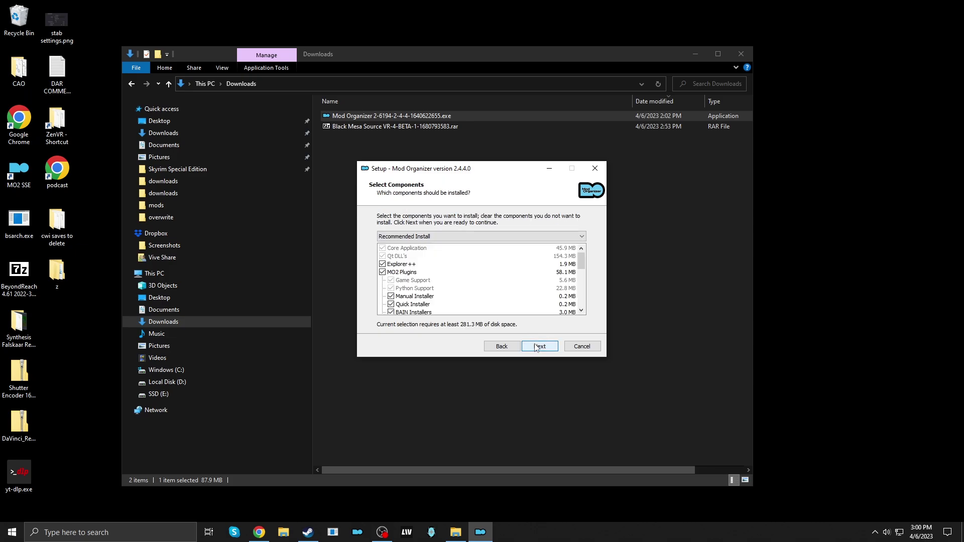
Install Mod Organizer with the recommended components and no desktop shortcut, then finish setup without launching it
{"action": "left_click", "coordinate": [536, 346]}
{"action": "left_click", "coordinate": [536, 348]}
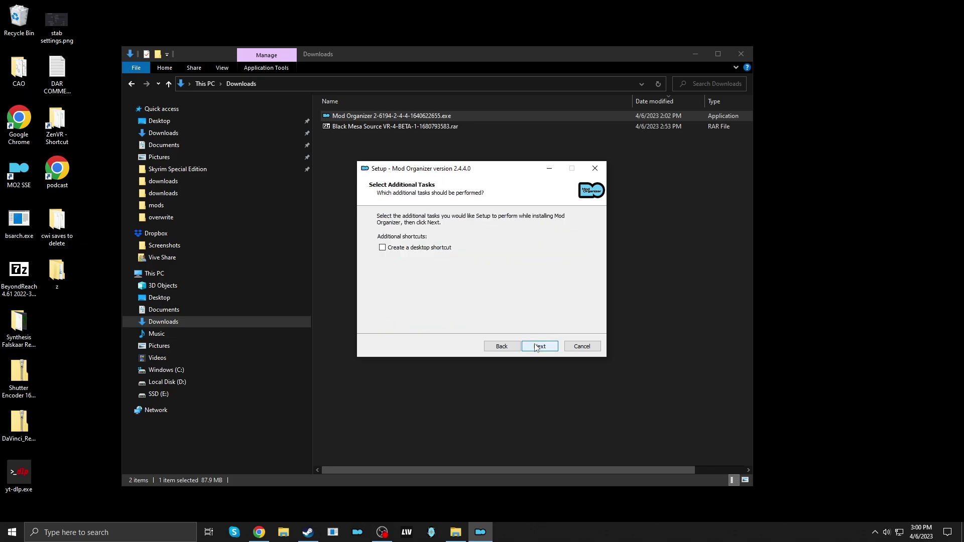
{"action": "left_click", "coordinate": [536, 347]}
{"action": "left_click", "coordinate": [536, 346]}
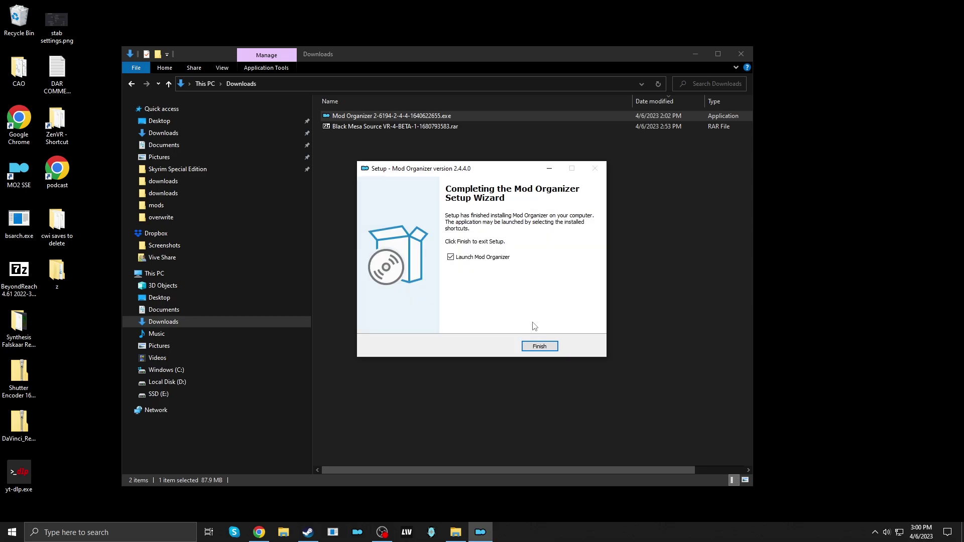
{"action": "left_click", "coordinate": [458, 258]}
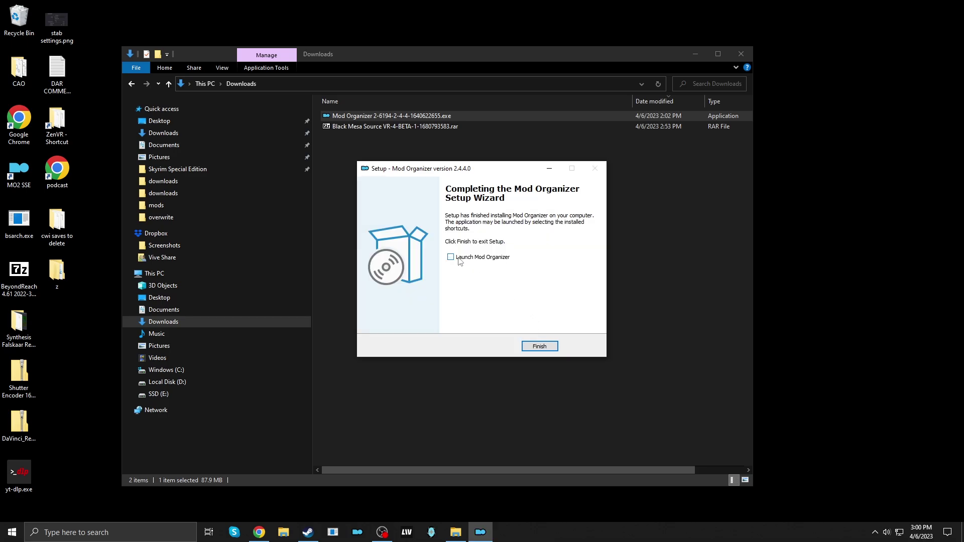
{"action": "left_click", "coordinate": [541, 346]}
Open the C:\MO2 BlackMesa folder in a separate Explorer window and arrange it beside the Downloads window
{"action": "left_click", "coordinate": [294, 536]}
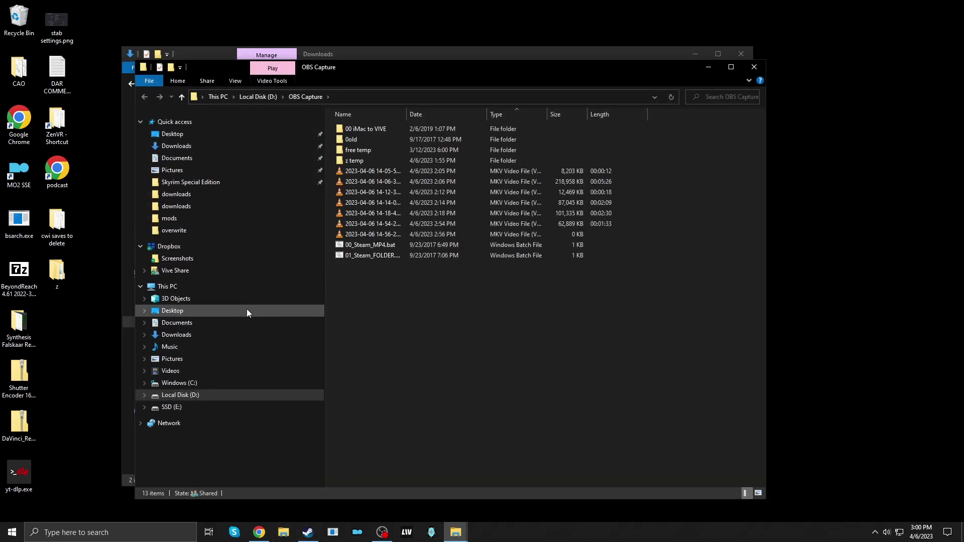
{"action": "left_click", "coordinate": [179, 383]}
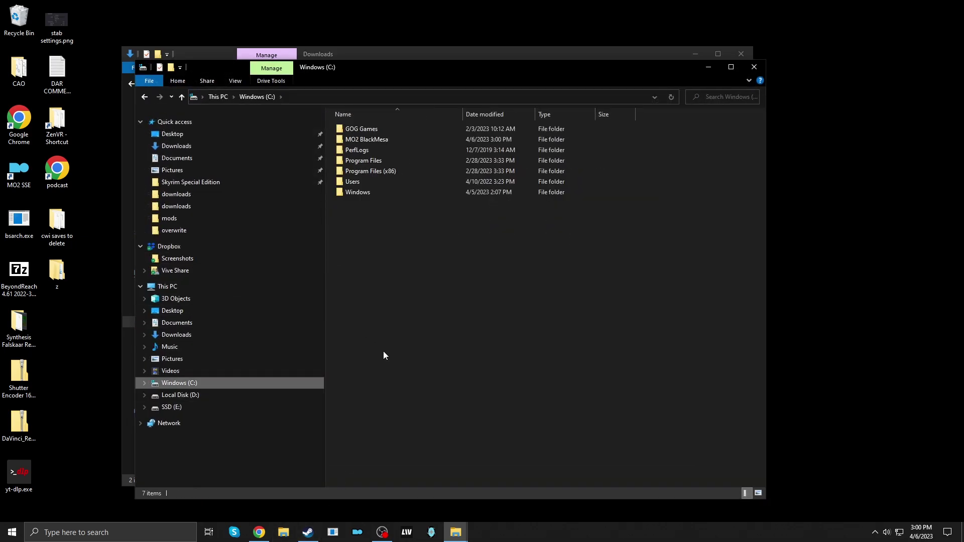
{"action": "double_click", "coordinate": [393, 139]}
{"action": "left_click_drag", "start_coordinate": [399, 71], "coordinate": [575, 60]}
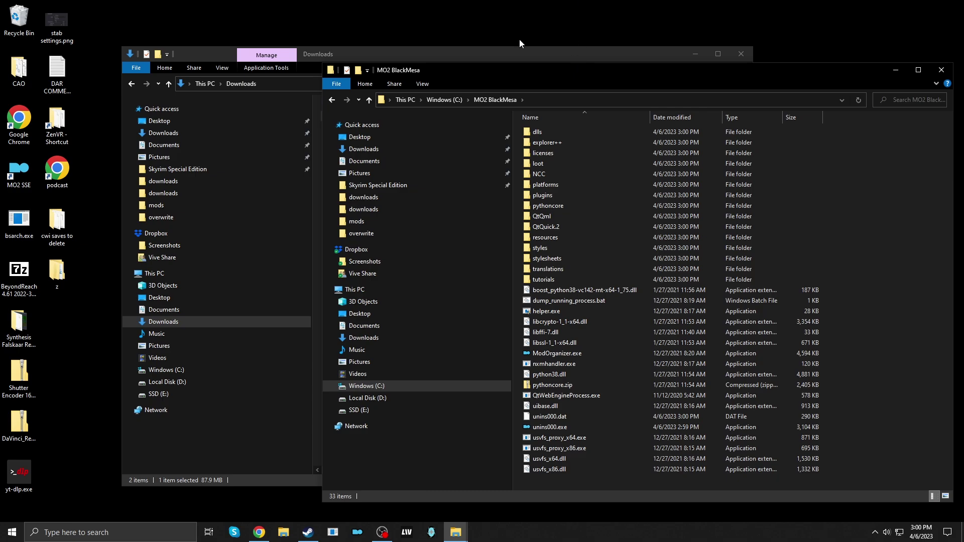
{"action": "left_click_drag", "start_coordinate": [515, 55], "coordinate": [427, 25]}
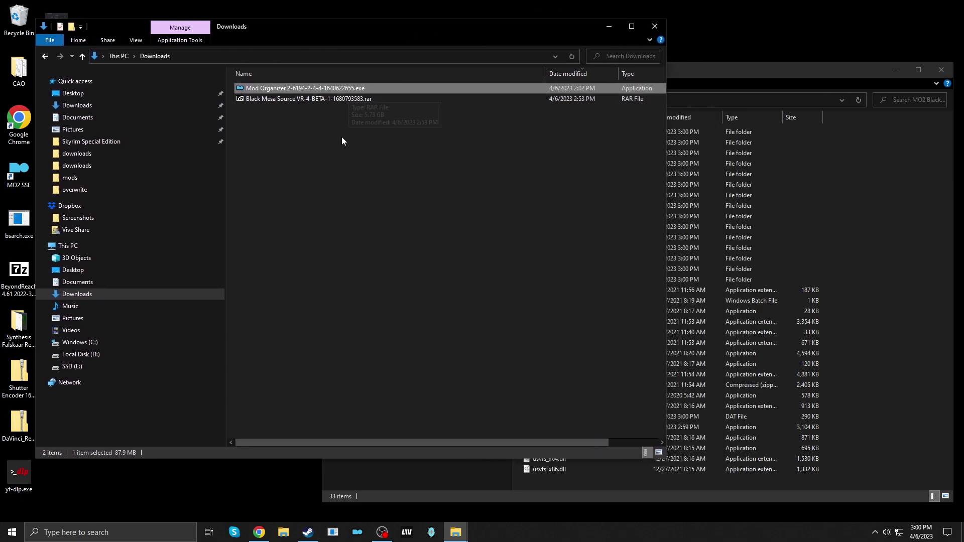
Extract everything from the Black Mesa Source VR archive into the MO2 BlackMesa folder, replacing the files with the same names
{"action": "double_click", "coordinate": [307, 100]}
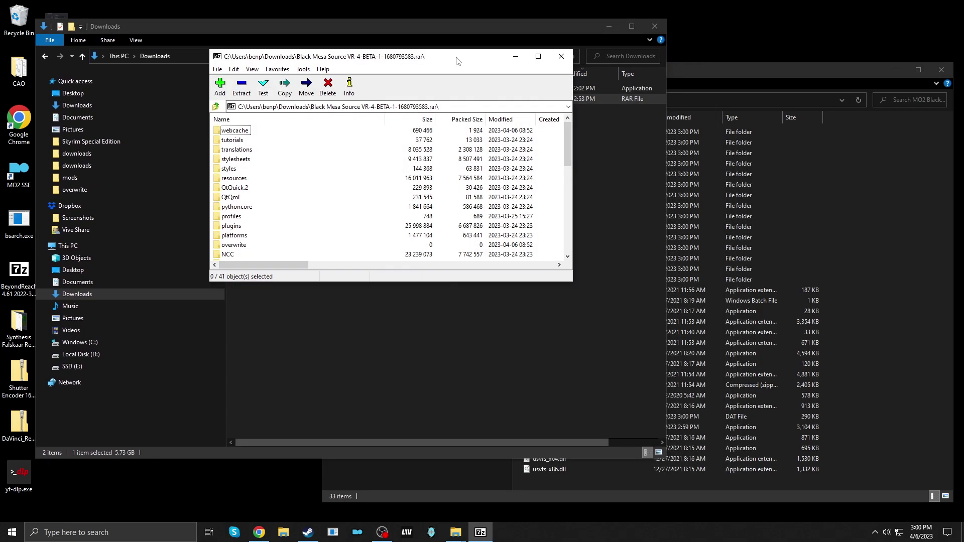
{"action": "left_click_drag", "start_coordinate": [459, 60], "coordinate": [562, 55]}
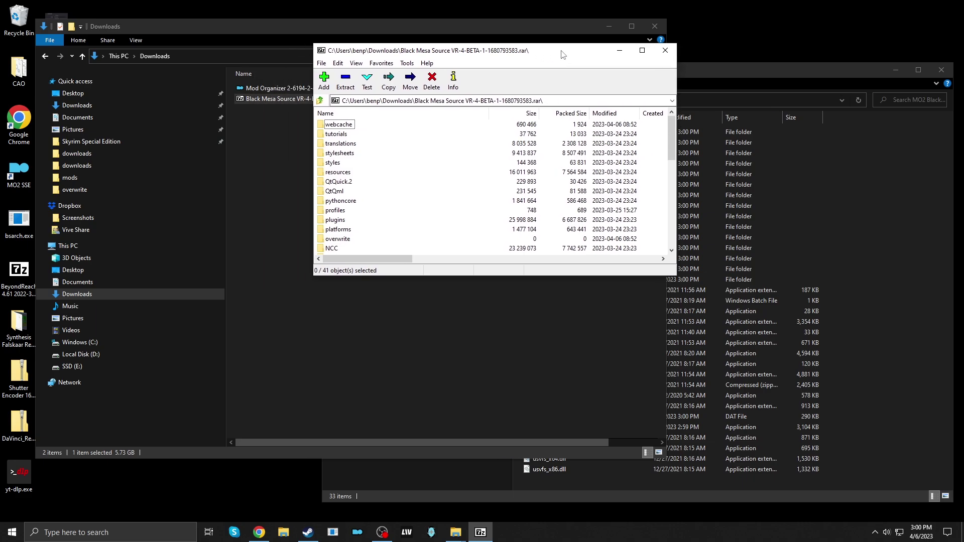
{"action": "key", "text": "ctrl+a"}
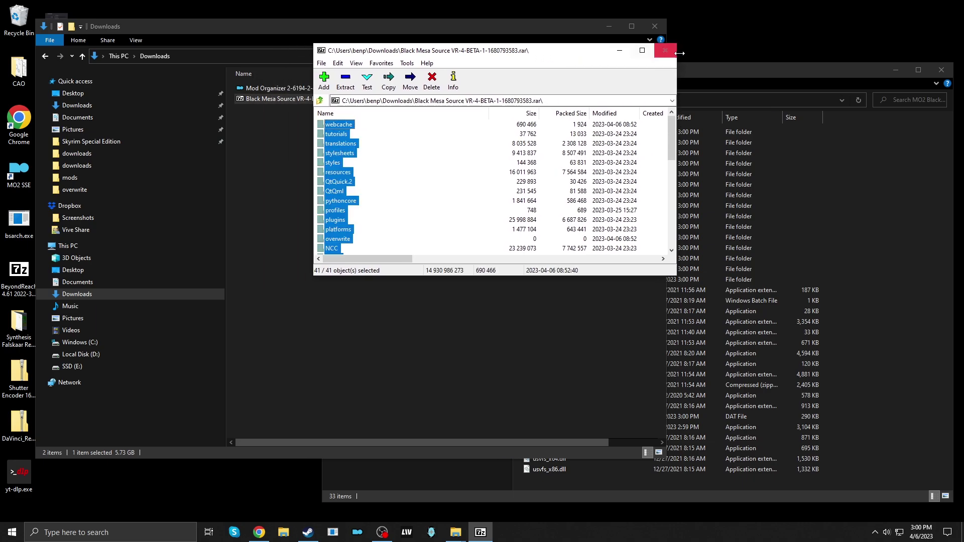
{"action": "left_click", "coordinate": [700, 70]}
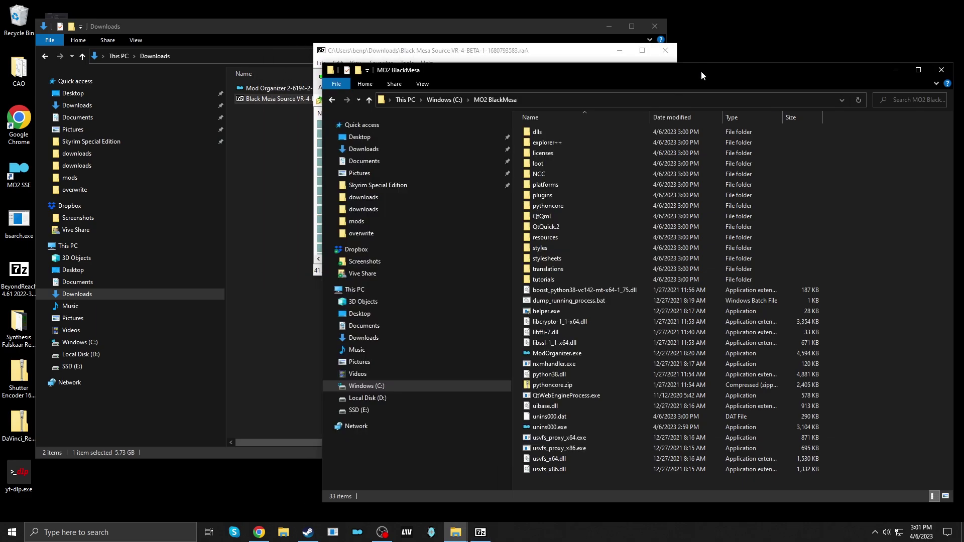
{"action": "left_click_drag", "start_coordinate": [559, 53], "coordinate": [545, 54]}
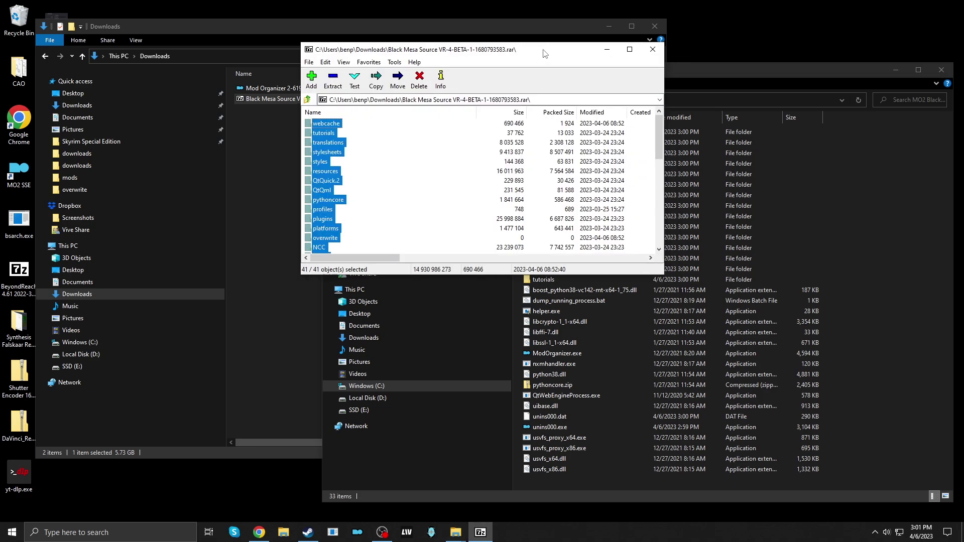
{"action": "left_click_drag", "start_coordinate": [334, 179], "coordinate": [818, 348]}
{"action": "left_click_drag", "start_coordinate": [877, 391], "coordinate": [877, 391]}
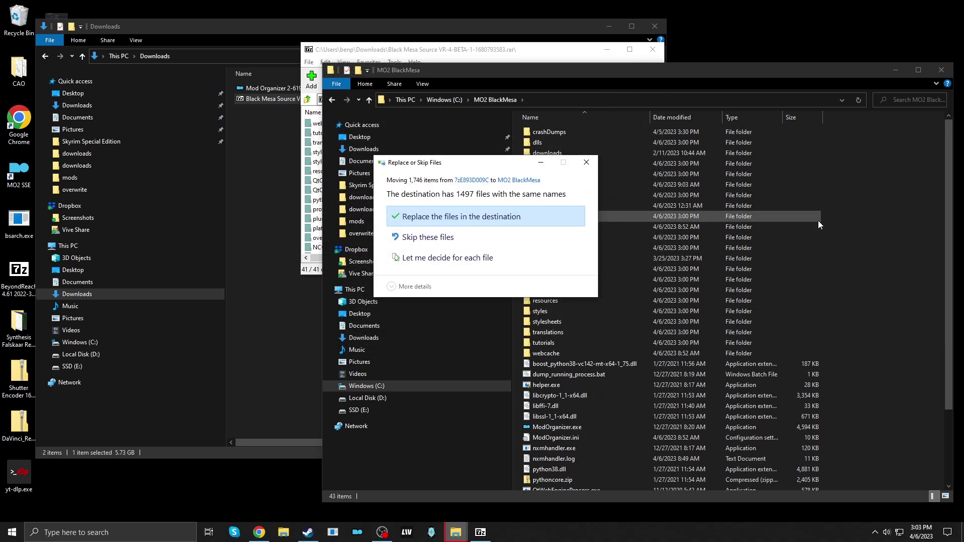
{"action": "left_click", "coordinate": [422, 217]}
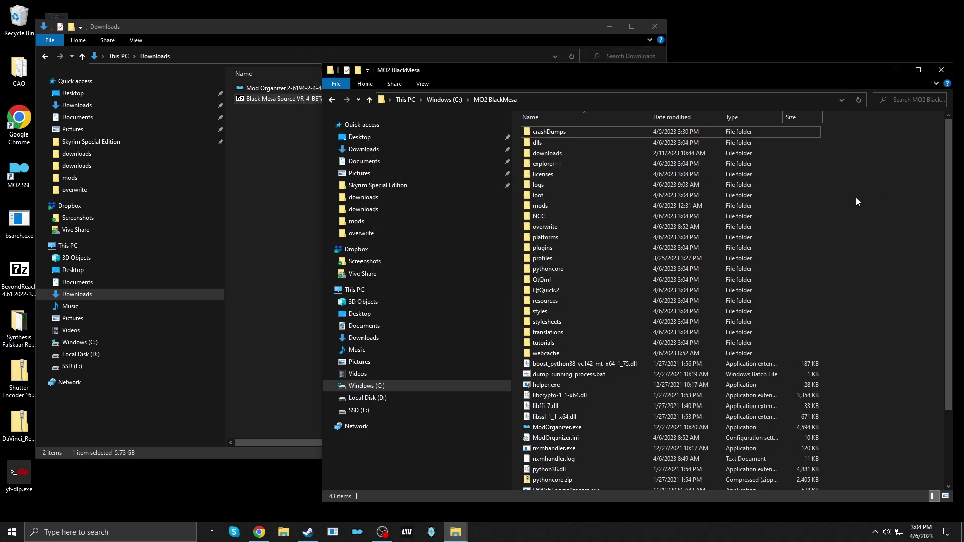
Launch ModOrganizer.exe from the MO2 BlackMesa folder and permanently decline associating it with nxm links
{"action": "left_click", "coordinate": [566, 427]}
{"action": "double_click", "coordinate": [565, 426]}
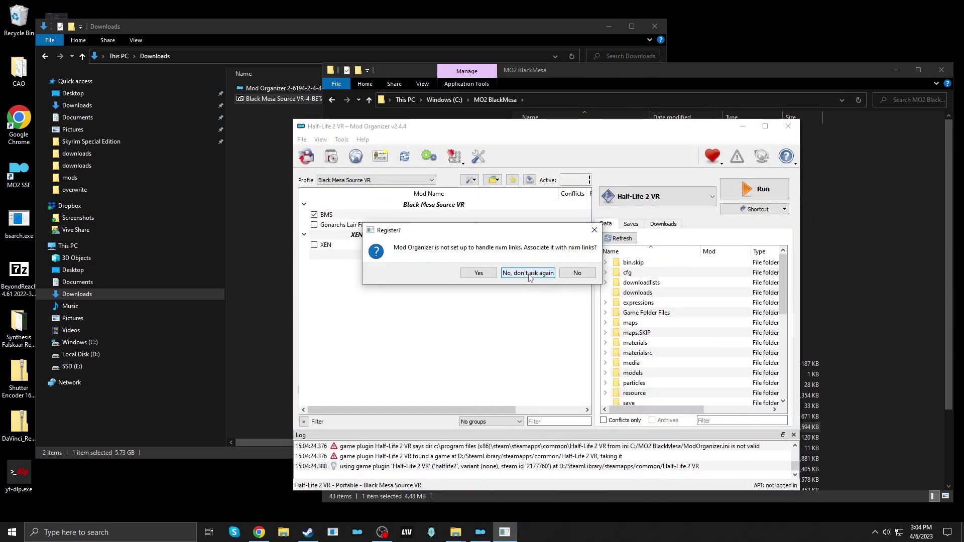
{"action": "left_click", "coordinate": [528, 273]}
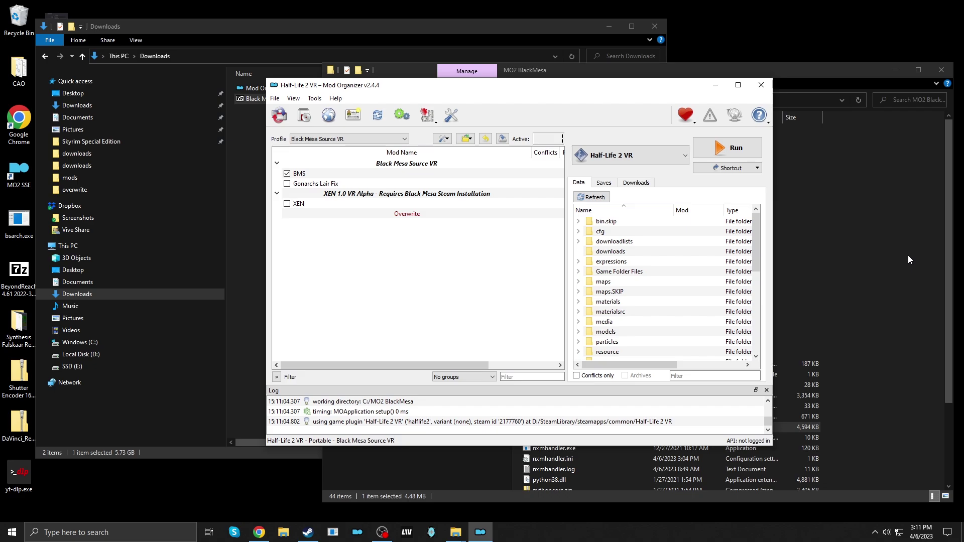
Set the managed game path in Mod Organizer's settings to ep2vr.exe in the Half-Life 2 VR folder
{"action": "left_click", "coordinate": [313, 100]}
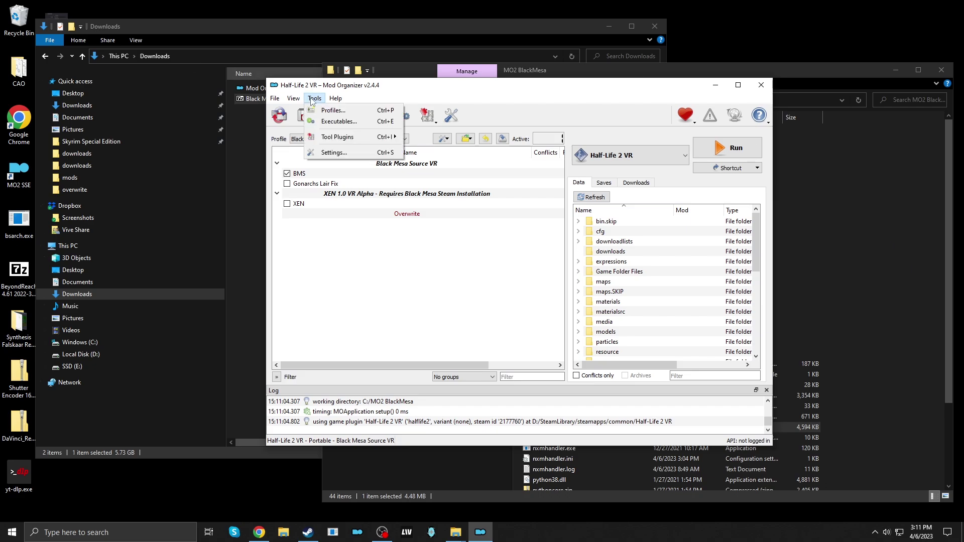
{"action": "left_click", "coordinate": [330, 154]}
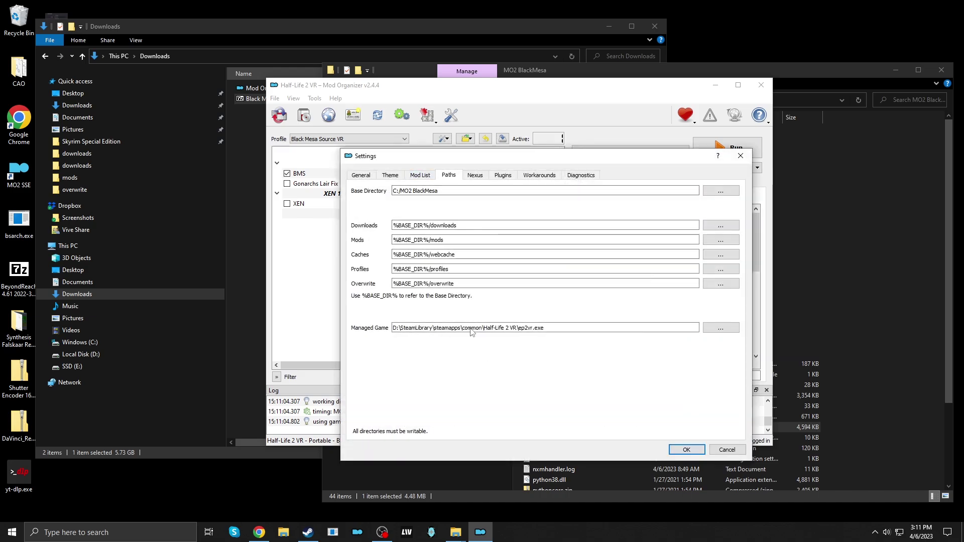
{"action": "left_click", "coordinate": [719, 328]}
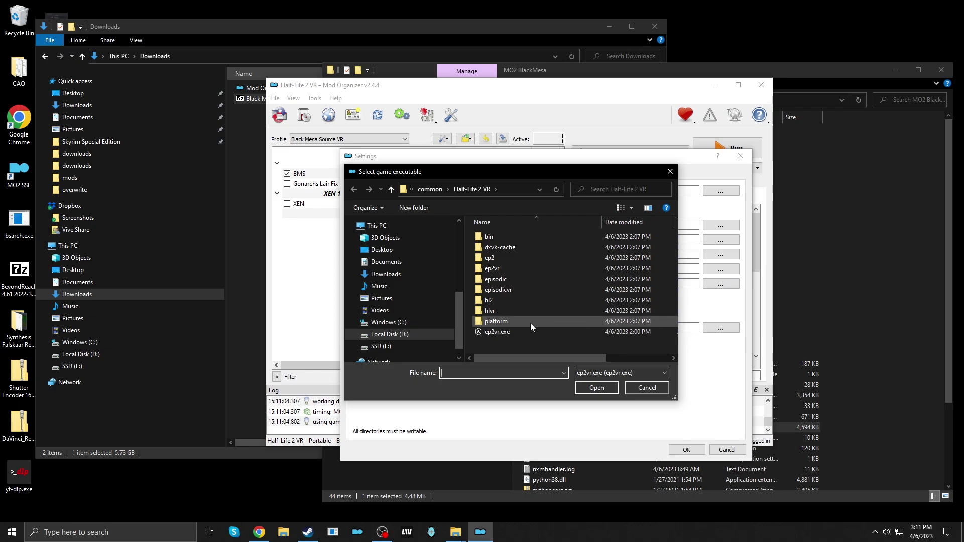
{"action": "left_click", "coordinate": [503, 332]}
{"action": "left_click", "coordinate": [586, 390]}
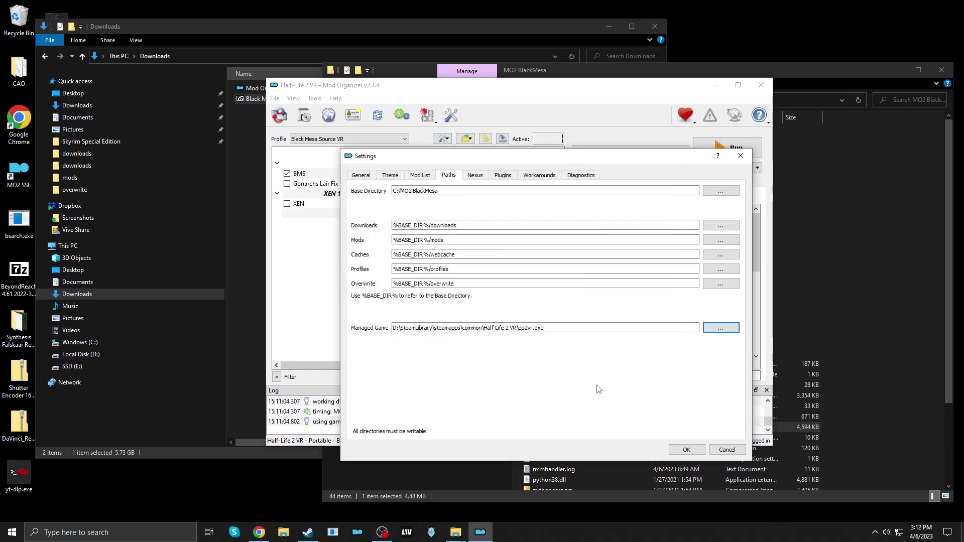
{"action": "left_click", "coordinate": [677, 446]}
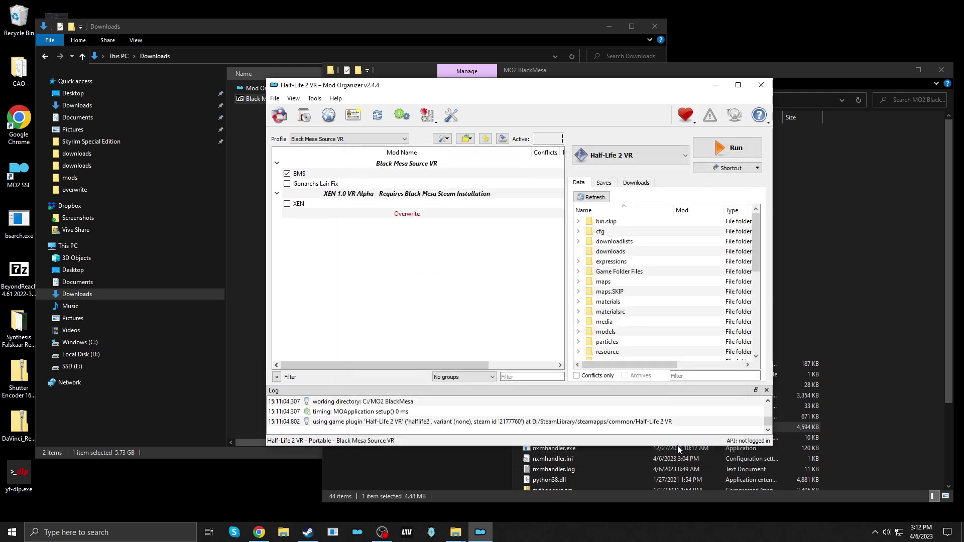
Point the Half-Life 2 VR executable's binary to ep2vr.exe in D:\SteamLibrary\steamapps\common\Half-Life 2 VR
{"action": "left_click", "coordinate": [315, 99]}
{"action": "left_click", "coordinate": [322, 121]}
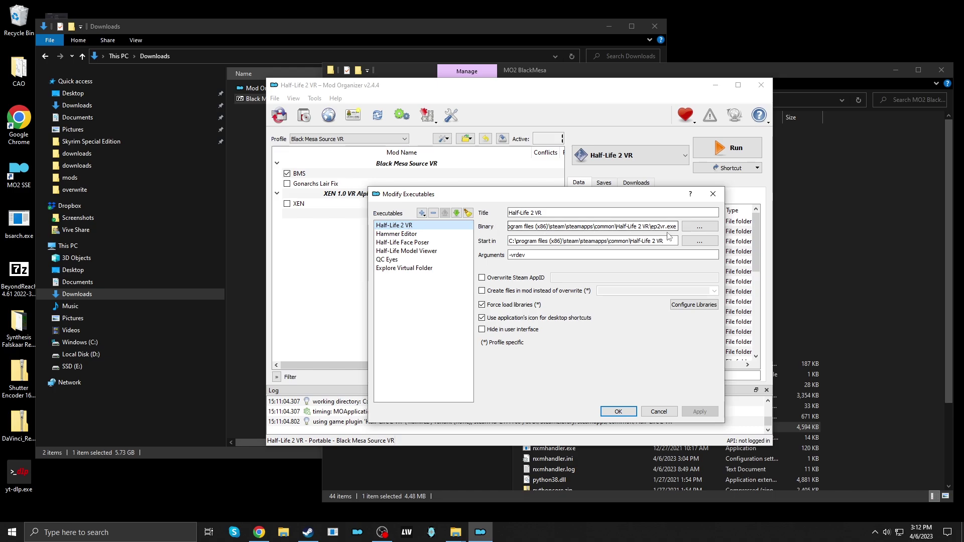
{"action": "left_click", "coordinate": [691, 229]}
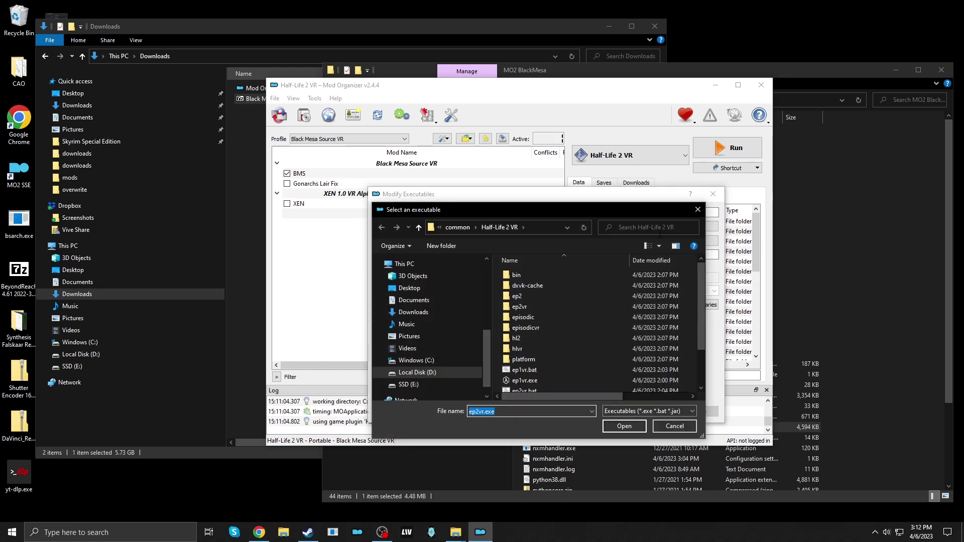
{"action": "scroll", "coordinate": [533, 365], "scroll_direction": "down", "scroll_amount": 2}
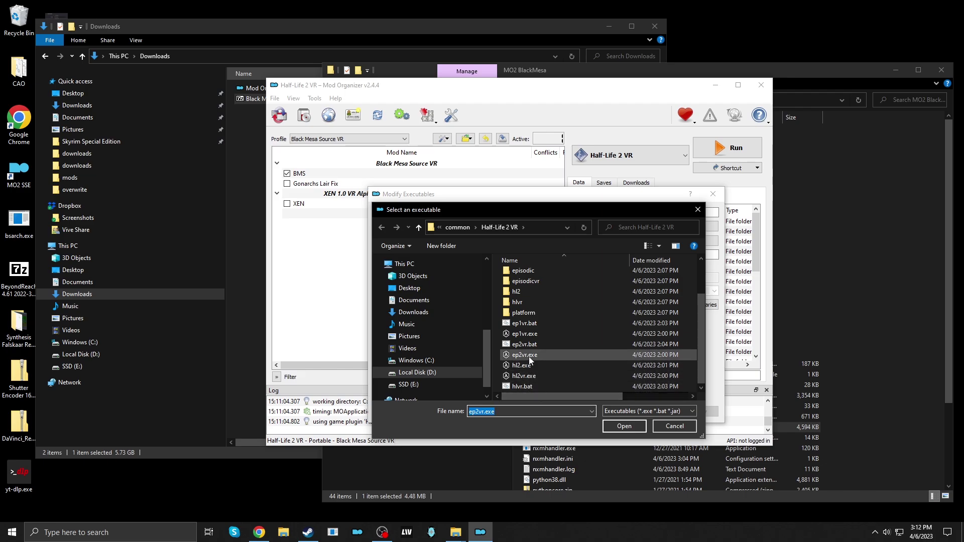
{"action": "left_click", "coordinate": [529, 356]}
{"action": "left_click", "coordinate": [616, 425]}
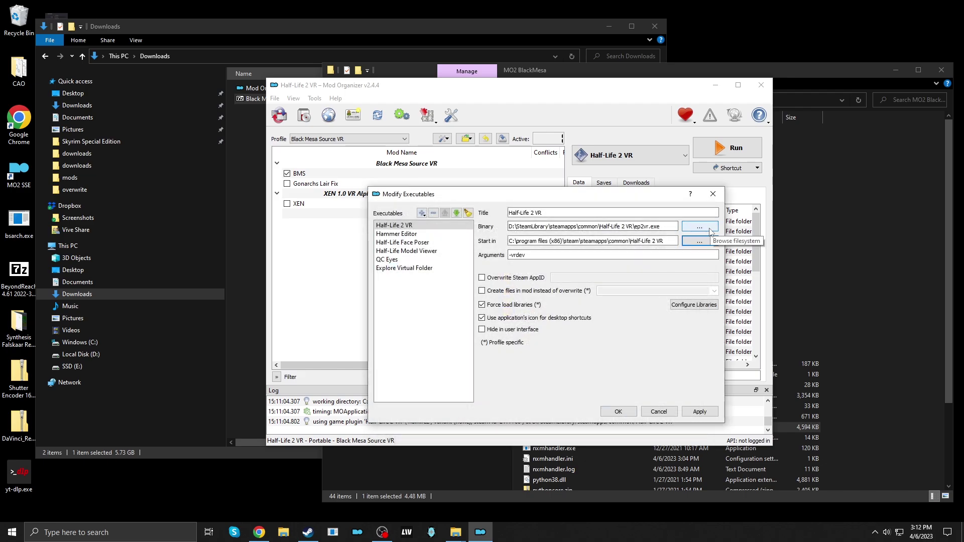
Set the executable's start-in folder to D:\SteamLibrary\steamapps\common\Half-Life 2 VR\ by copying it from the binary path, and save the changes
{"action": "left_click_drag", "start_coordinate": [635, 226], "coordinate": [484, 227]}
{"action": "key", "text": "ctrl+c"}
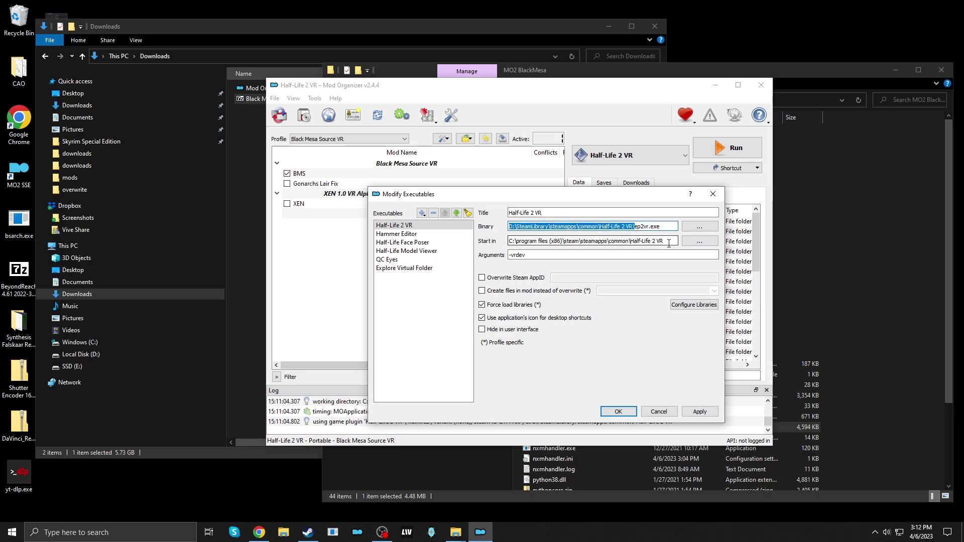
{"action": "left_click_drag", "start_coordinate": [669, 244], "coordinate": [485, 241]}
{"action": "key", "text": "ctrl+v"}
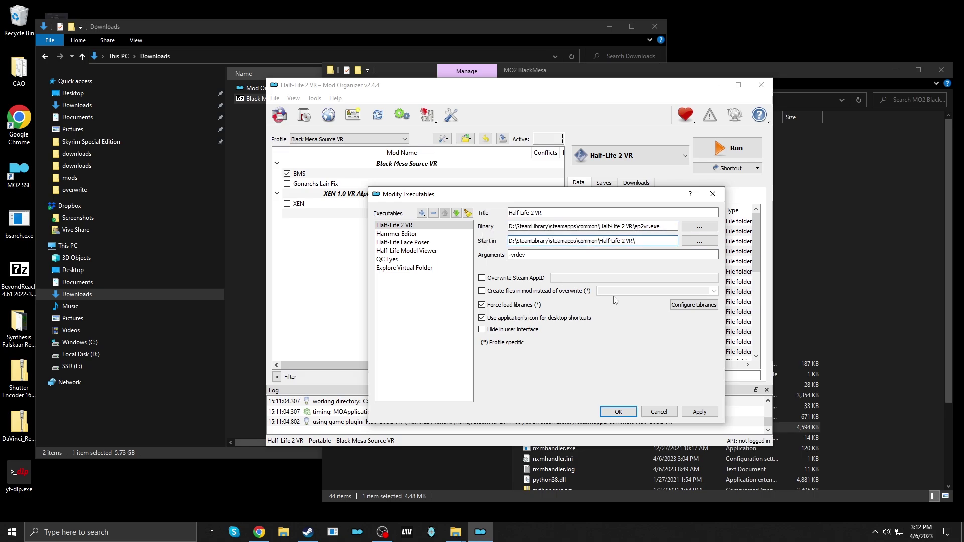
{"action": "left_click", "coordinate": [613, 410]}
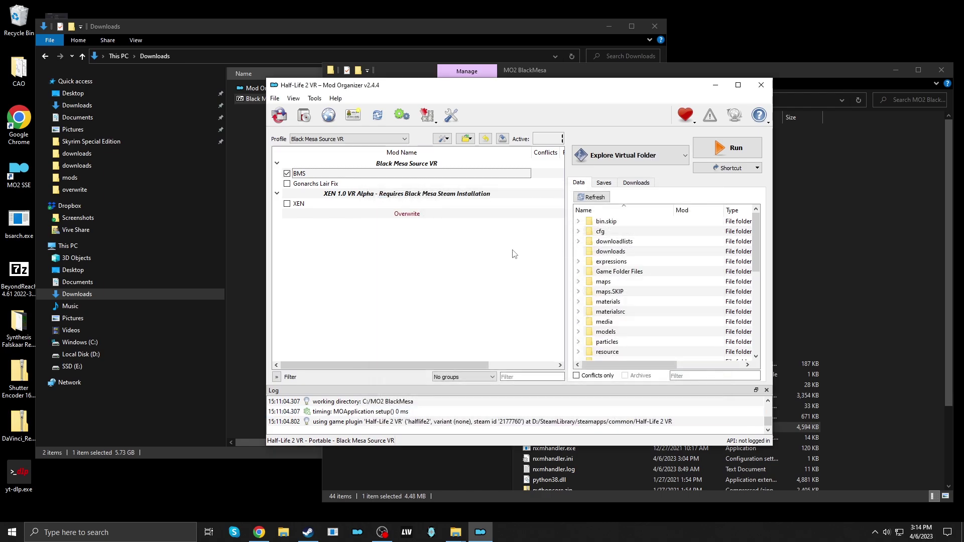
Open gameinfo.txt from the XEN mod folder inside MO2 BlackMesa in Notepad++ and find the Black Mesa VPK files section
{"action": "left_click", "coordinate": [797, 70]}
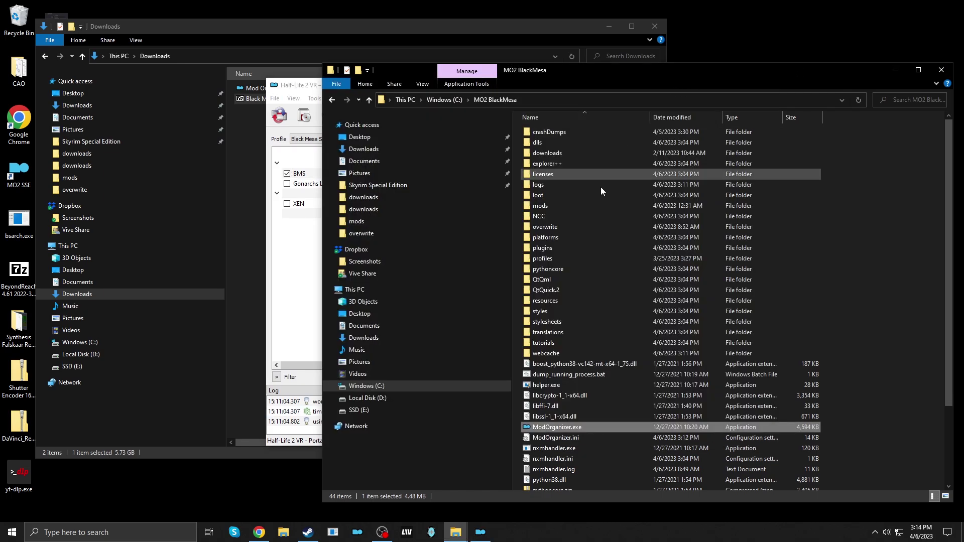
{"action": "double_click", "coordinate": [536, 205]}
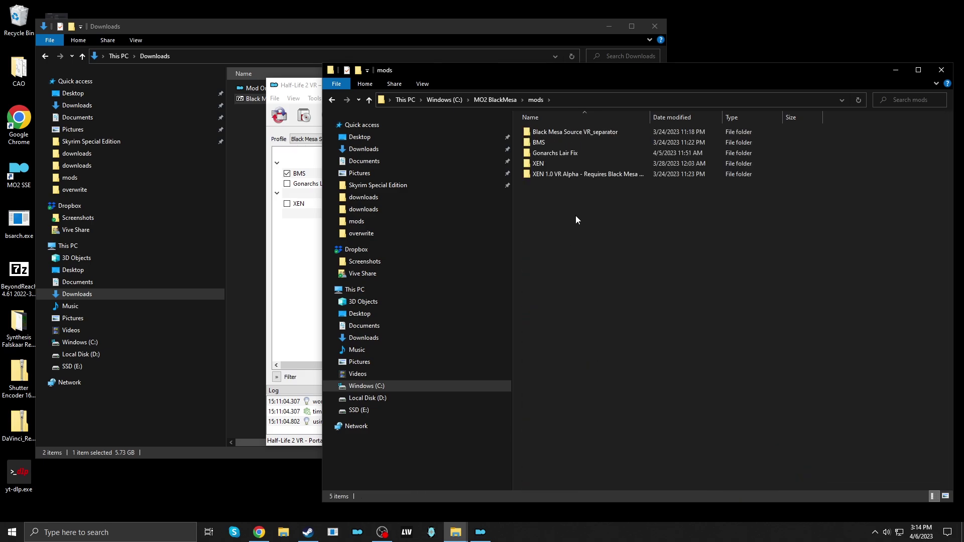
{"action": "double_click", "coordinate": [544, 164]}
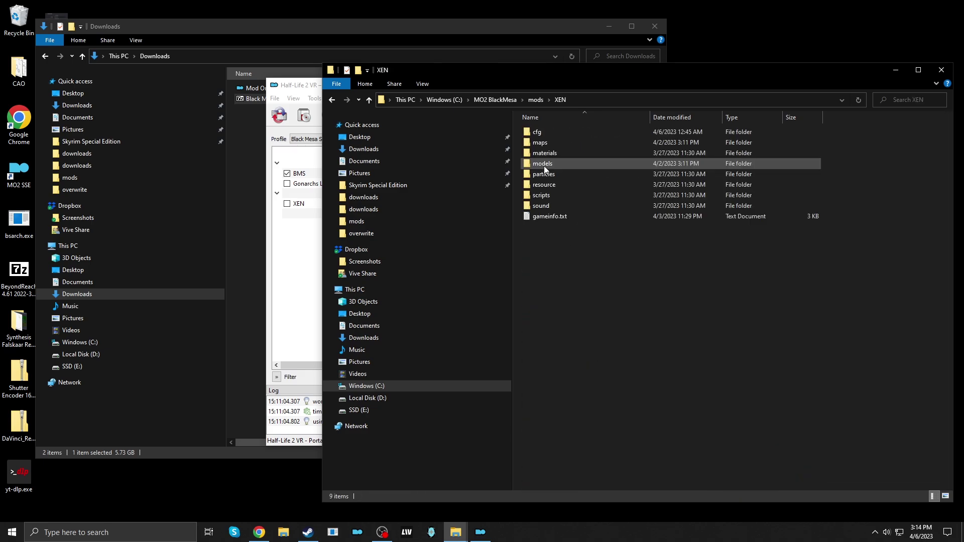
{"action": "left_click", "coordinate": [560, 219]}
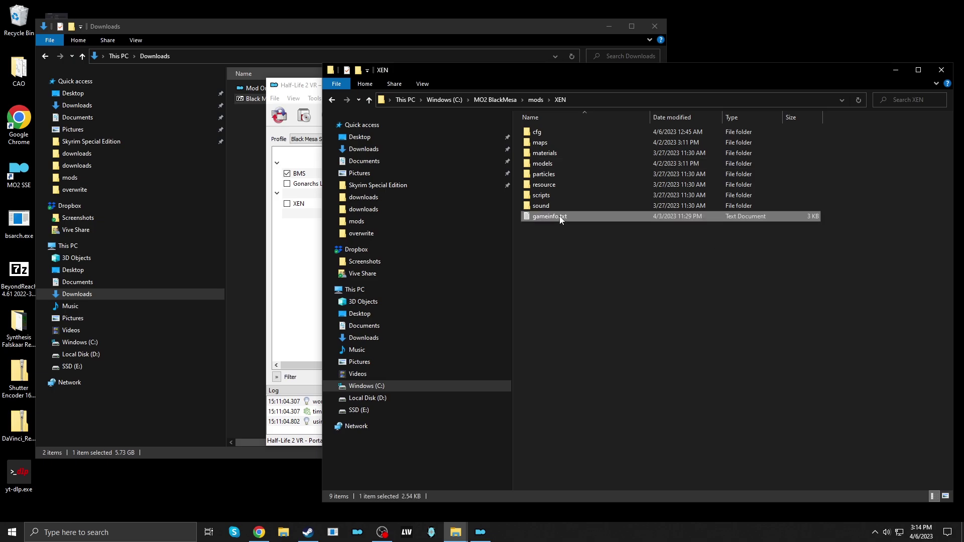
{"action": "right_click", "coordinate": [560, 217]}
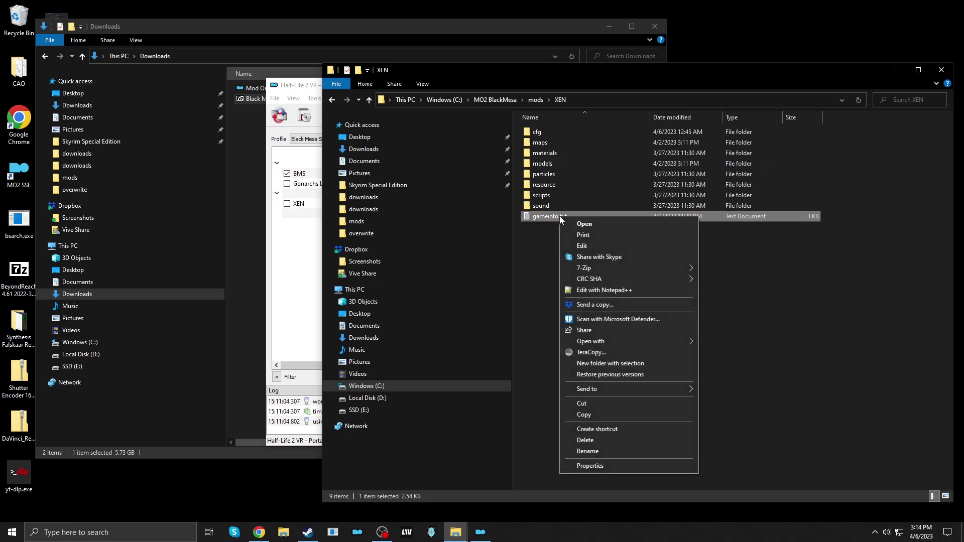
{"action": "left_click", "coordinate": [619, 291]}
{"action": "scroll", "coordinate": [494, 278], "scroll_direction": "down", "scroll_amount": 6}
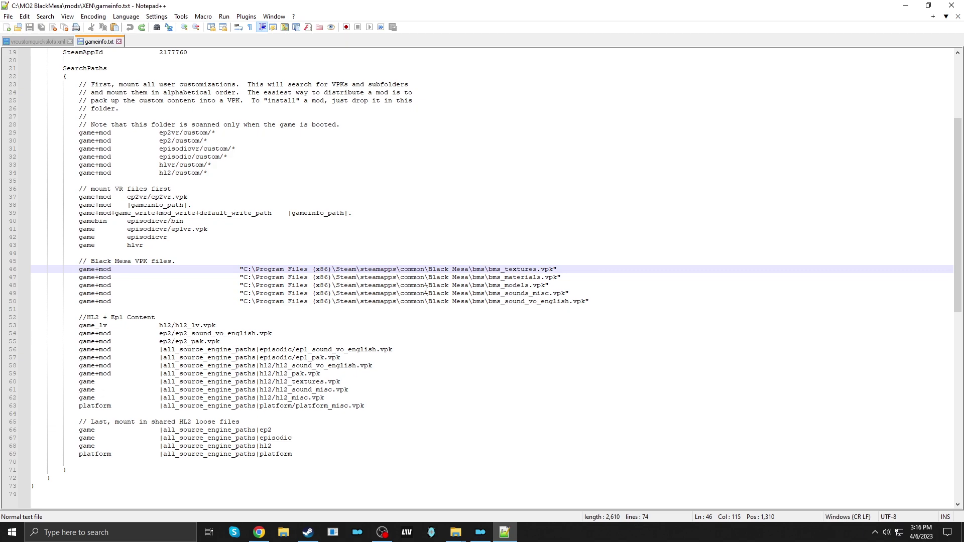
Copy the Black Mesa game folder's path, D:\SteamLibrary\steamapps\common\Black Mesa, from File Explorer and return to gameinfo.txt
{"action": "key", "text": "alt+Tab"}
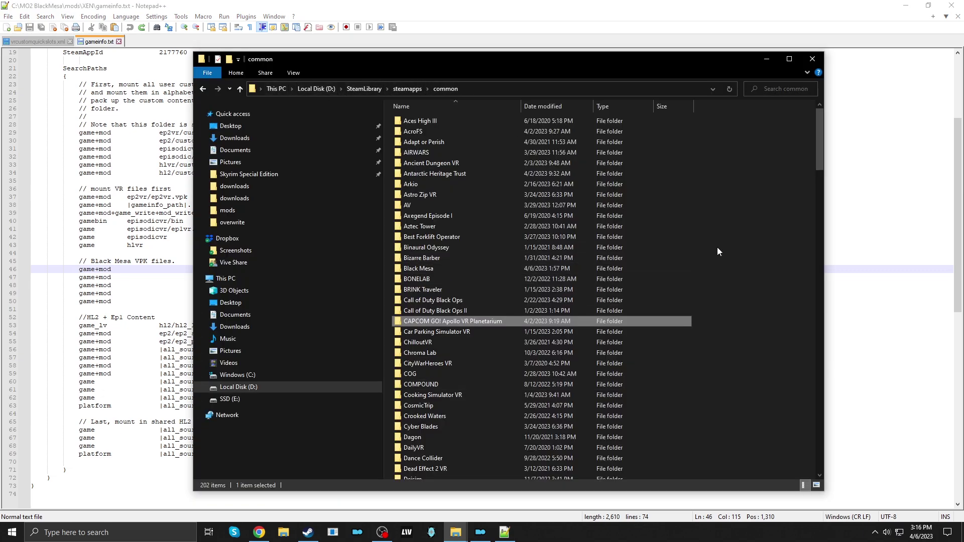
{"action": "left_click", "coordinate": [432, 269]}
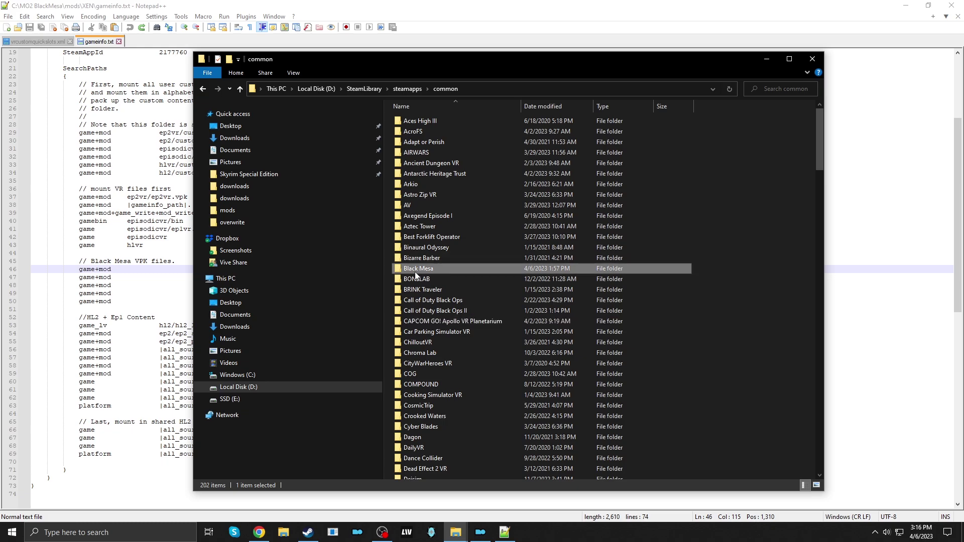
{"action": "double_click", "coordinate": [398, 270]}
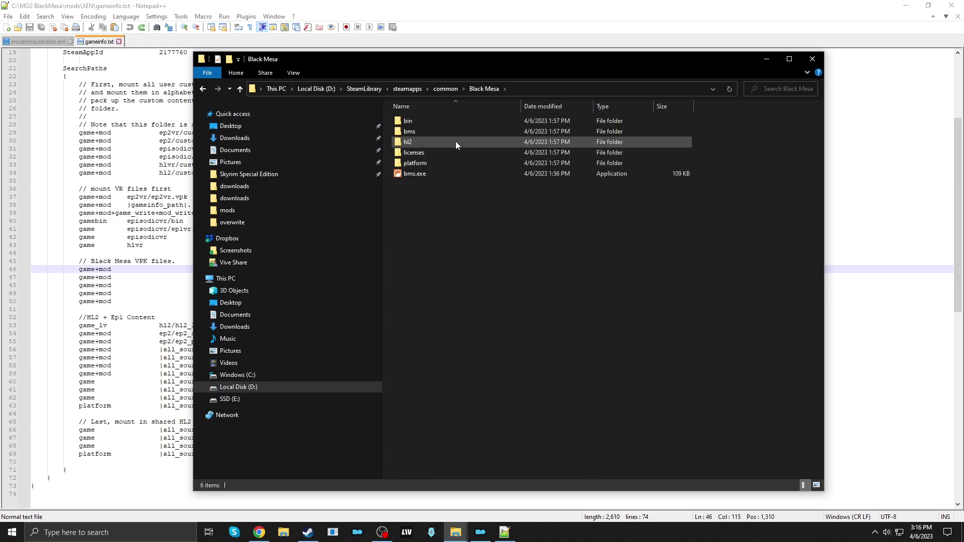
{"action": "left_click", "coordinate": [538, 89]}
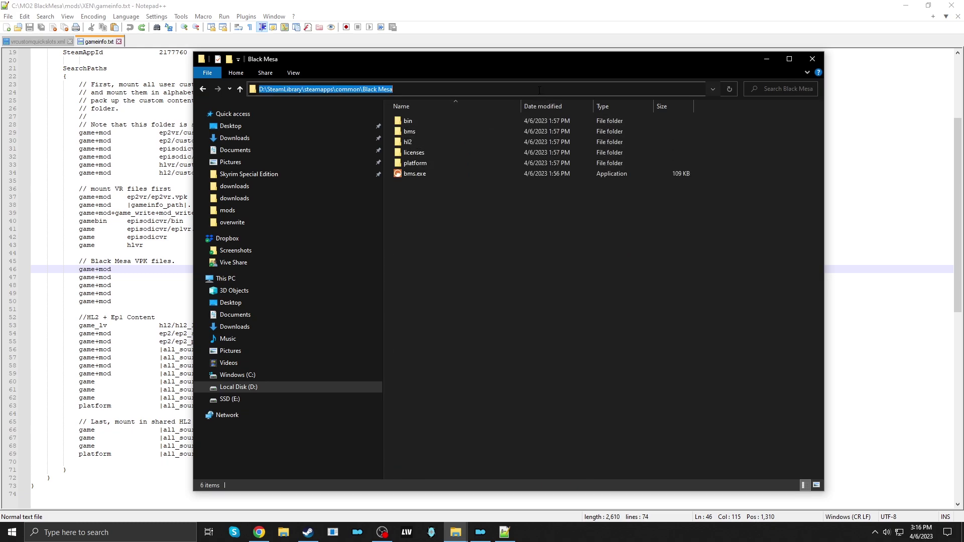
{"action": "left_click", "coordinate": [547, 9]}
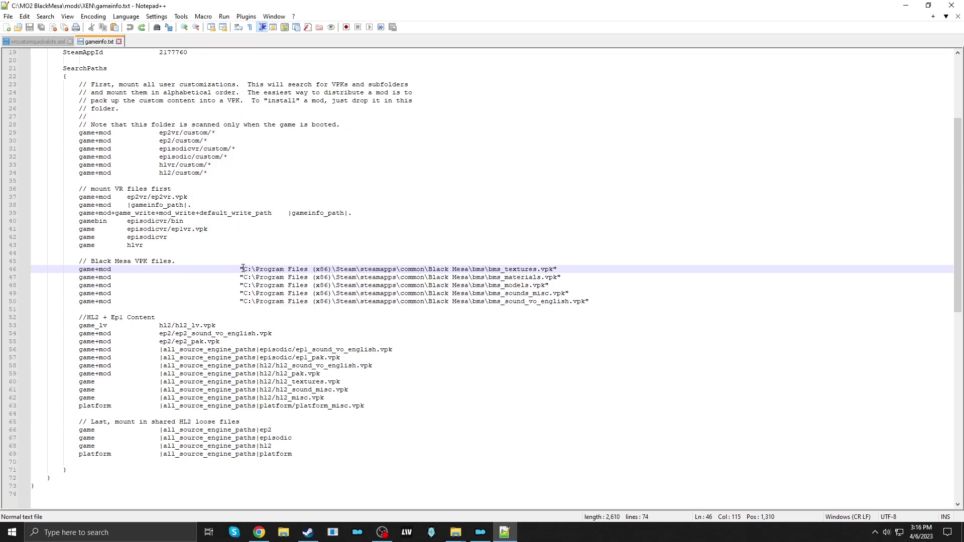
Replace the Black Mesa folder path in all five VPK entries with D:\SteamLibrary\steamapps\common\Black Mesa, then save and close gameinfo.txt
{"action": "left_click_drag", "start_coordinate": [243, 269], "coordinate": [470, 269]}
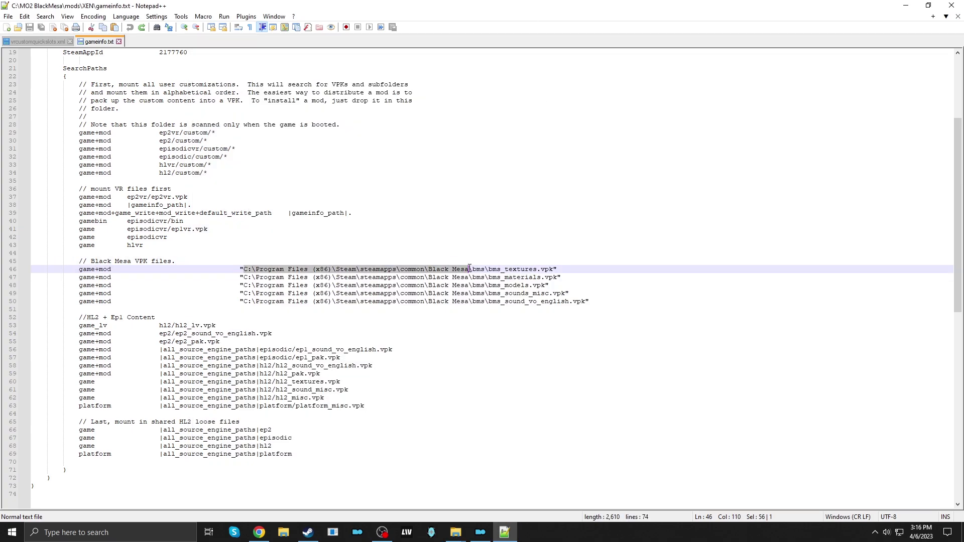
{"action": "key", "text": "ctrl+v"}
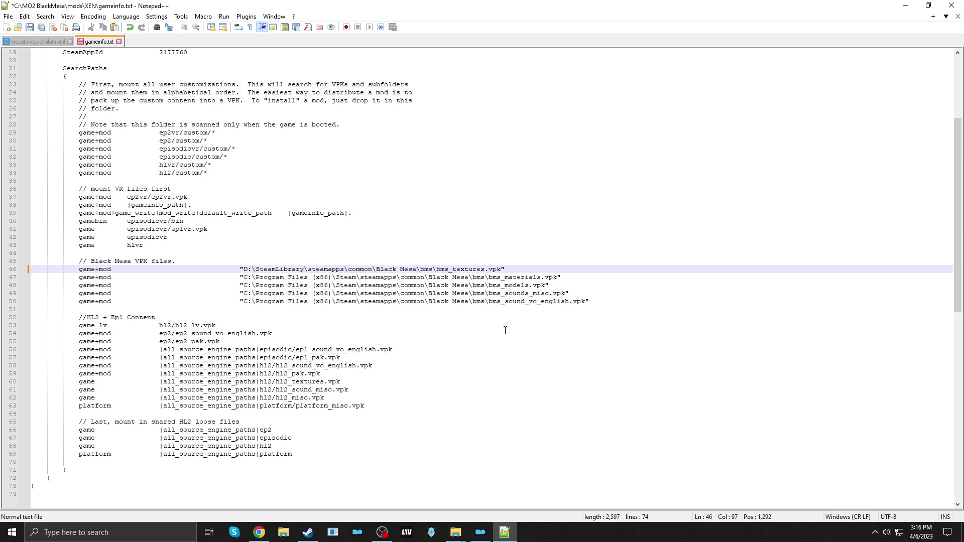
{"action": "left_click_drag", "start_coordinate": [243, 277], "coordinate": [470, 277]}
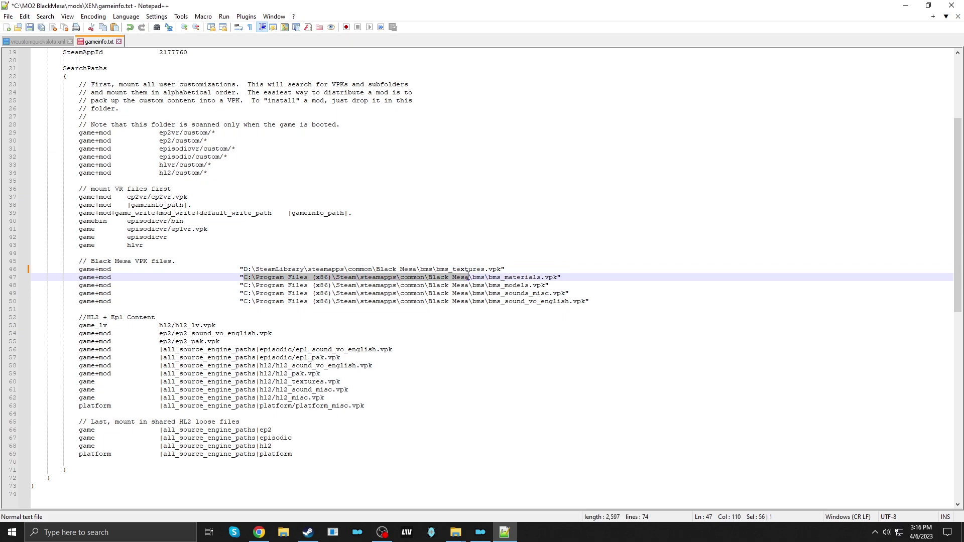
{"action": "key", "text": "ctrl+v"}
{"action": "left_click_drag", "start_coordinate": [243, 285], "coordinate": [470, 285]}
{"action": "key", "text": "ctrl+v"}
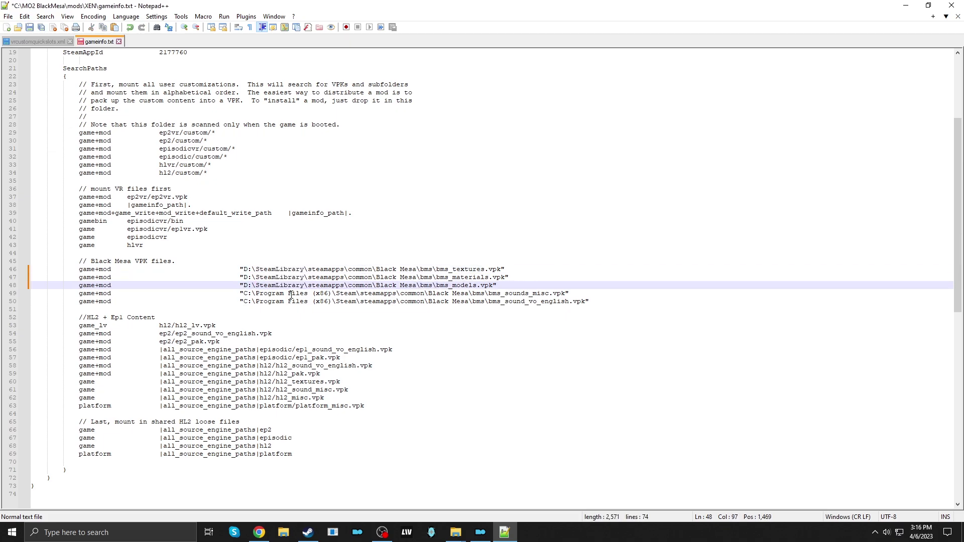
{"action": "left_click_drag", "start_coordinate": [243, 294], "coordinate": [470, 293]}
{"action": "key", "text": "ctrl+v"}
{"action": "left_click_drag", "start_coordinate": [243, 301], "coordinate": [470, 301]}
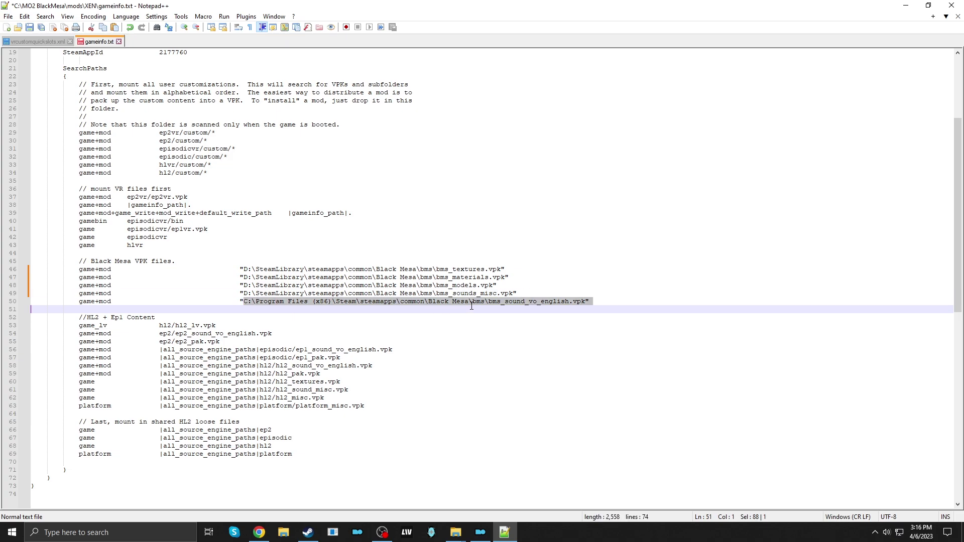
{"action": "key", "text": "ctrl+v"}
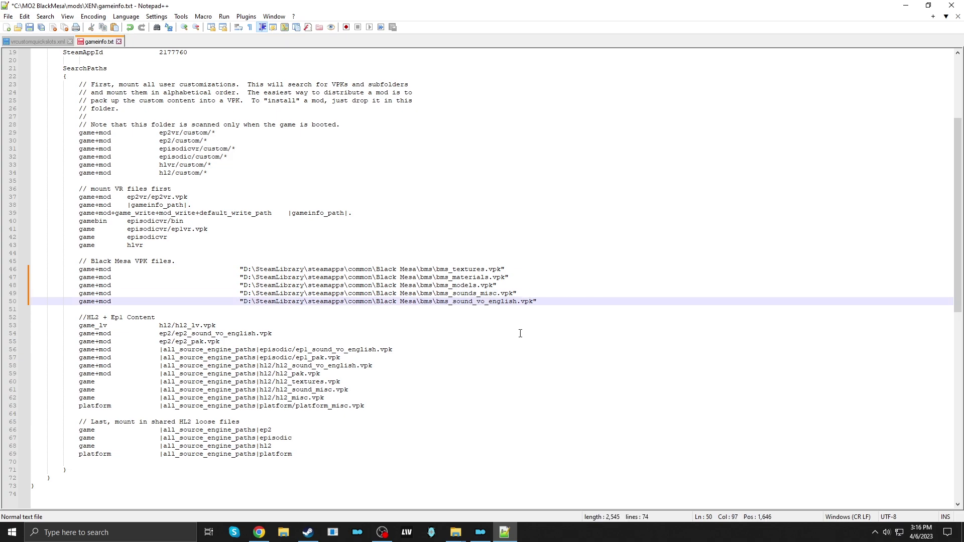
{"action": "key", "text": "ctrl+s"}
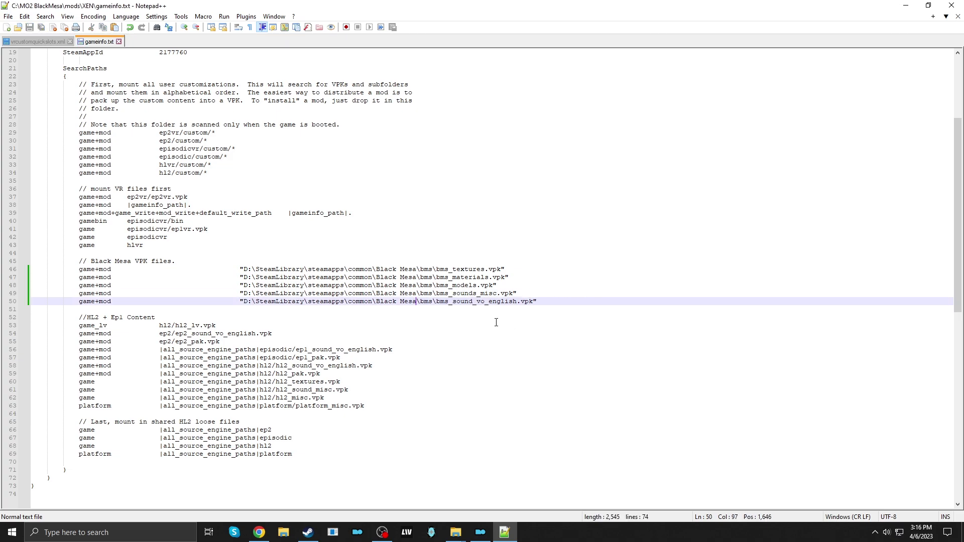
{"action": "left_click", "coordinate": [951, 5]}
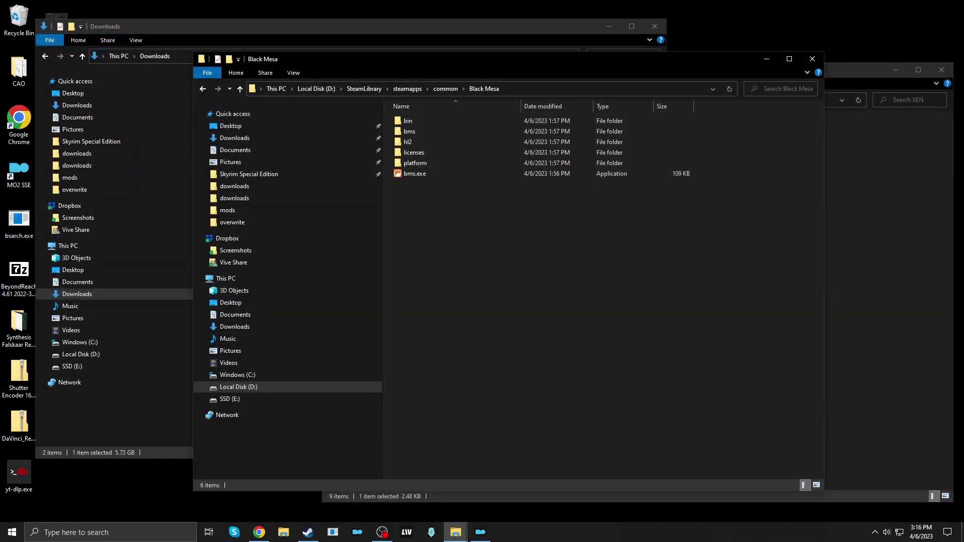
Close the Black Mesa folder window, return to Mod Organizer and run the Half-Life 2 VR executable with the Black Mesa Source VR profile
{"action": "left_click", "coordinate": [813, 59]}
{"action": "left_click", "coordinate": [295, 89]}
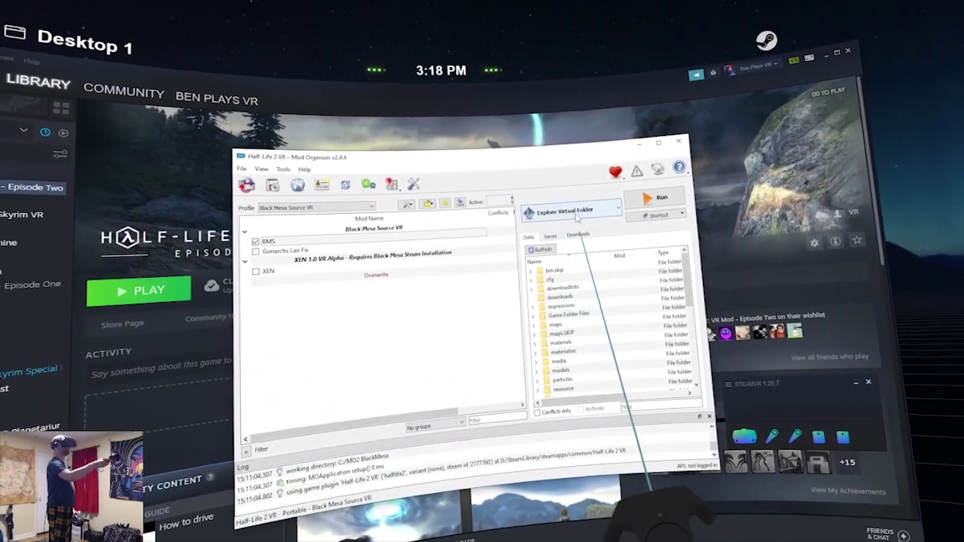
{"action": "left_click", "coordinate": [634, 156]}
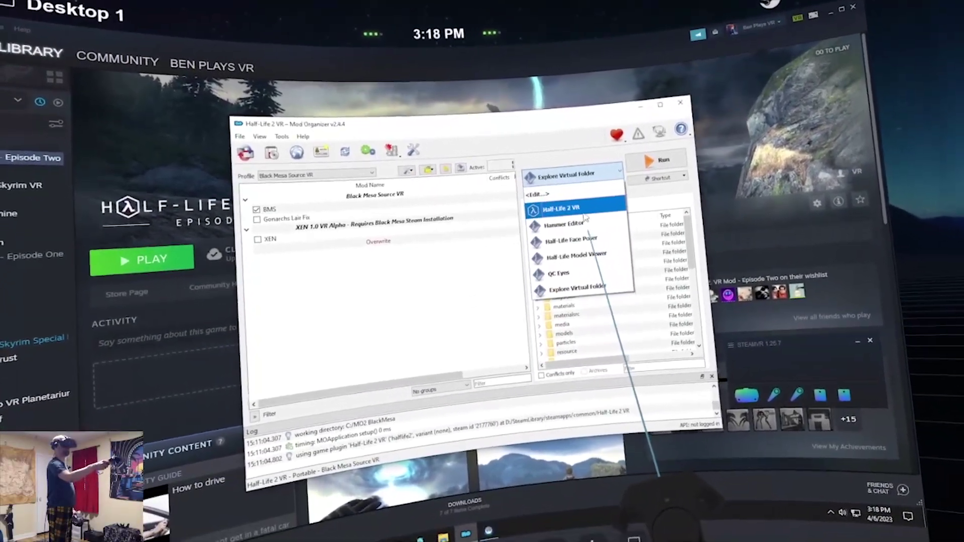
{"action": "left_click", "coordinate": [582, 213]}
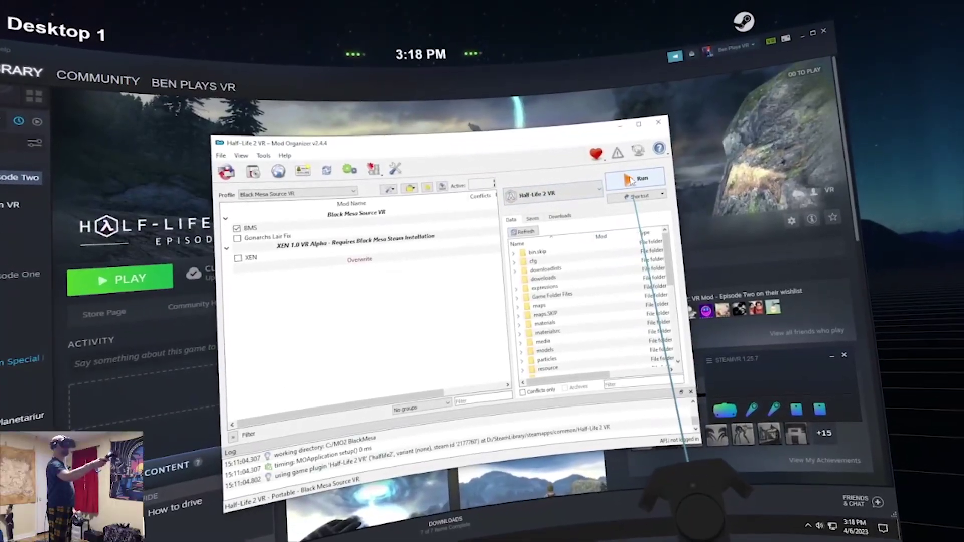
{"action": "left_click", "coordinate": [636, 174]}
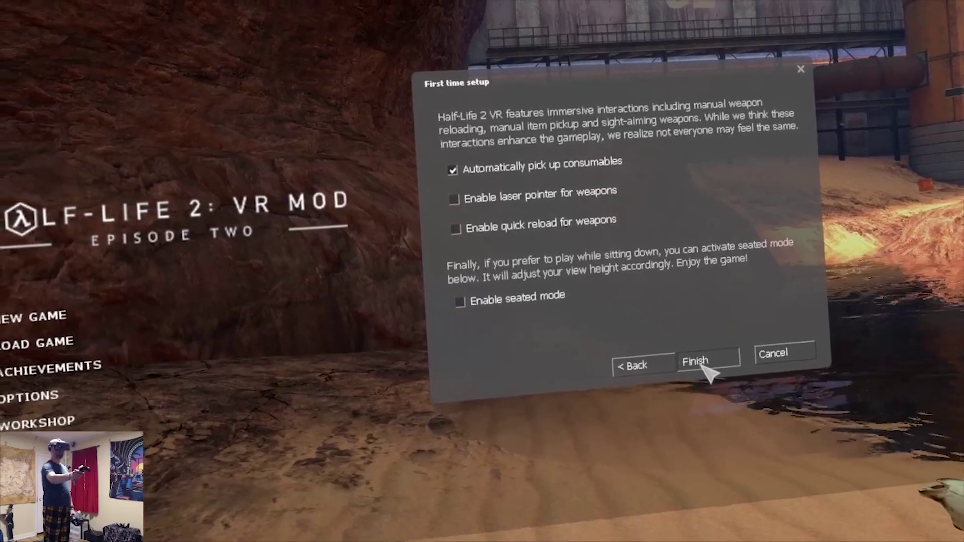
Finish the game's first time setup with automatic consumable pickup enabled and start a new game at Chapter 0, Uplink
{"action": "left_click", "coordinate": [703, 367]}
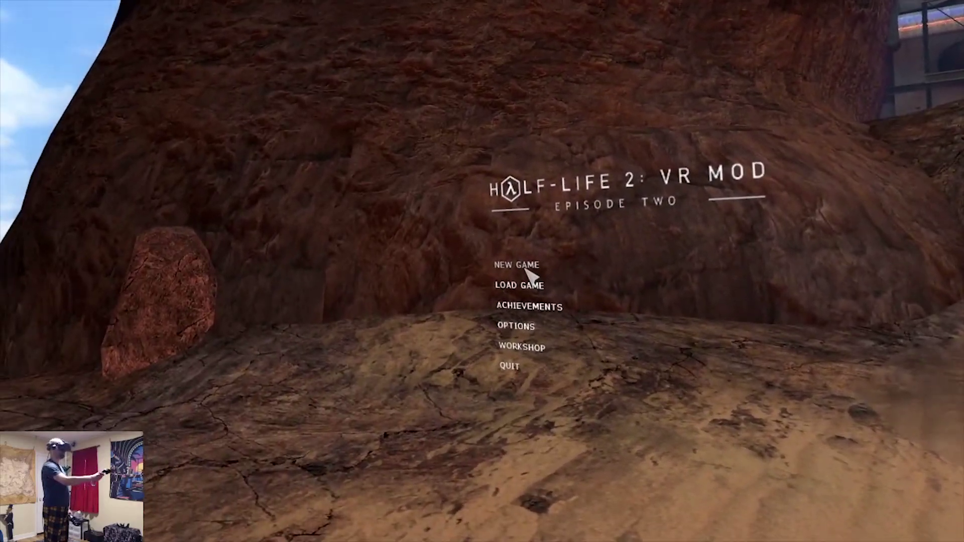
{"action": "left_click", "coordinate": [527, 270]}
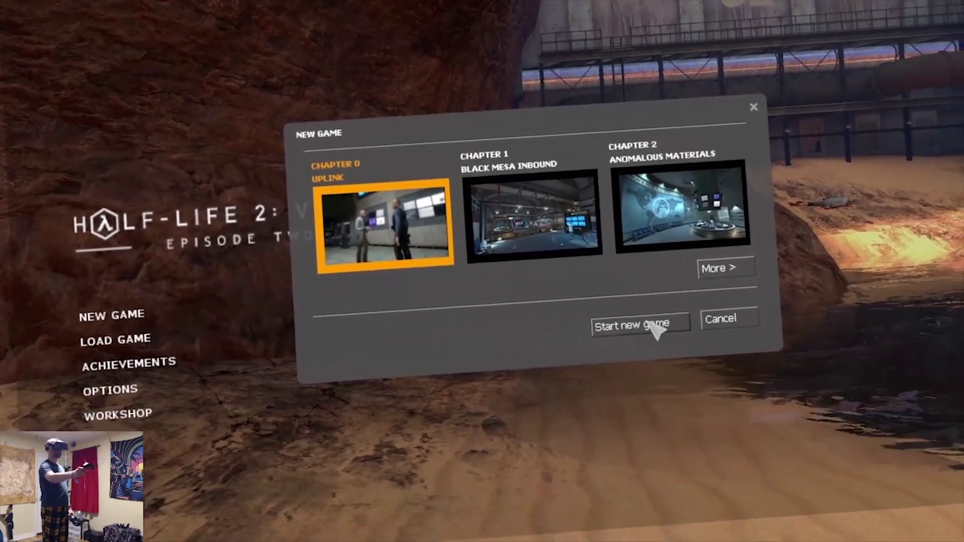
{"action": "left_click", "coordinate": [647, 325]}
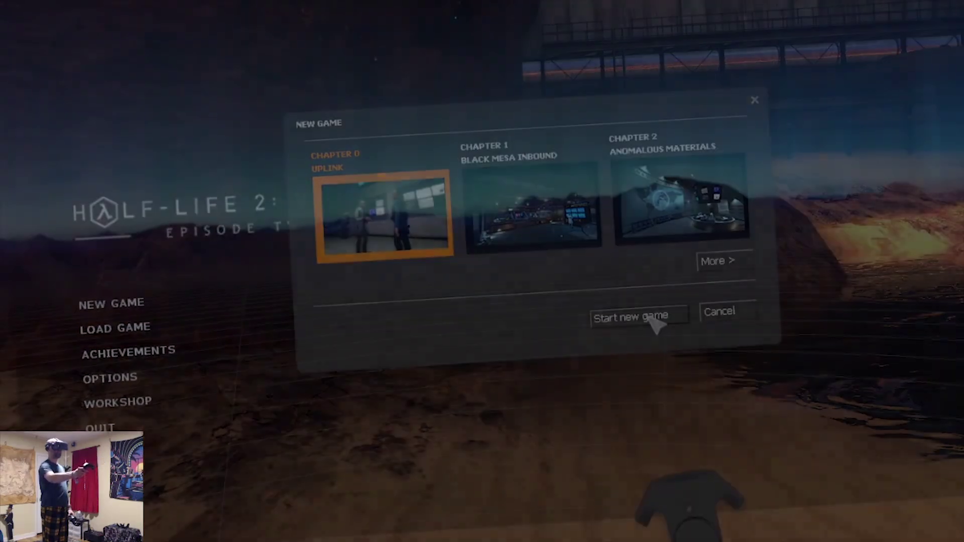